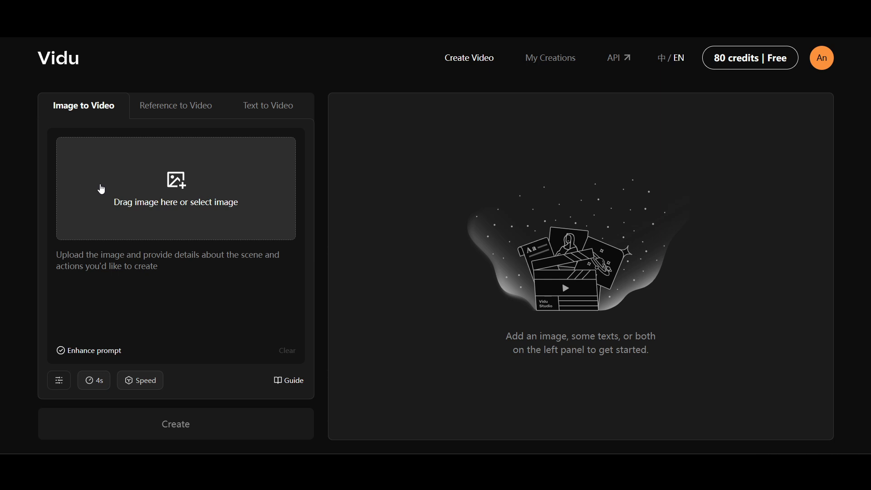
Step: Generate a text-to-video clip from the prompt "a lady walking on the street in tokyo night" with Enhance prompt enabled
left_click(169, 109)
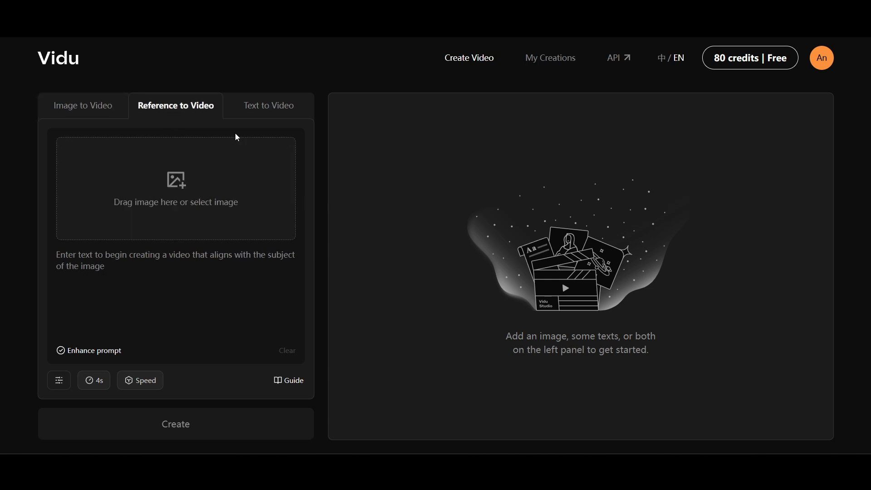
left_click(253, 112)
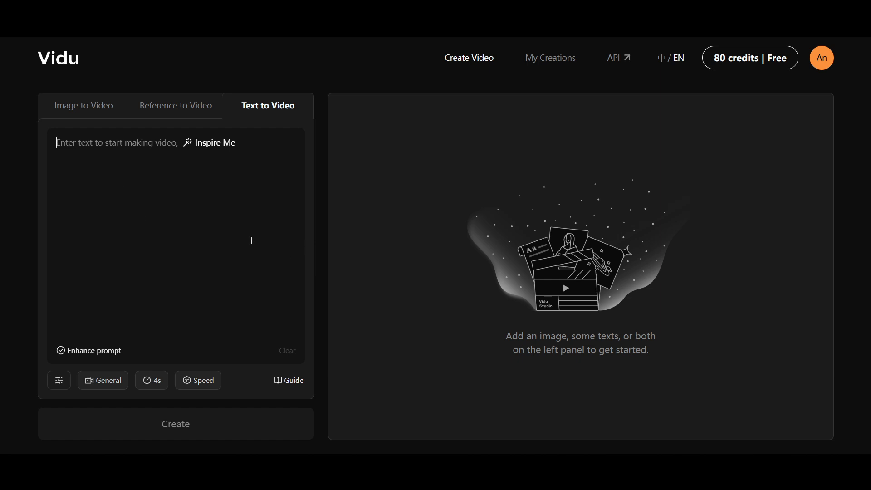
type("a lady walking on the street in tokyo night")
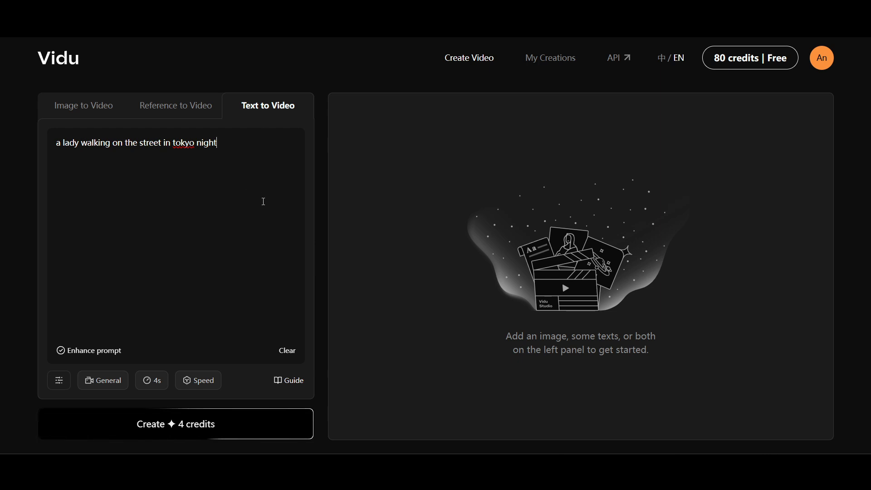
mouse_move(104, 352)
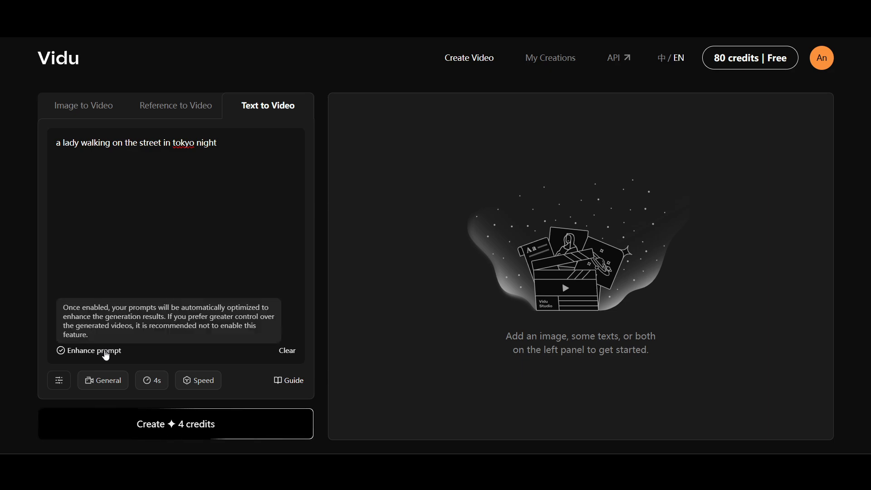
left_click(106, 354)
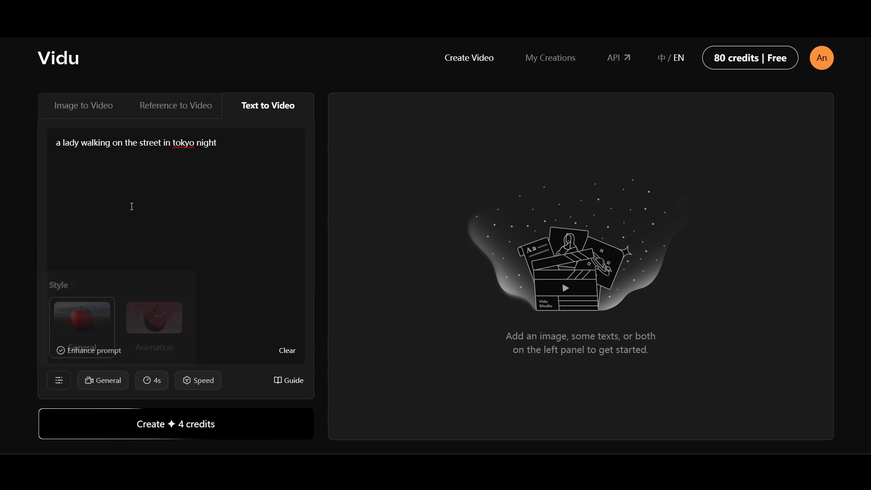
mouse_move(68, 350)
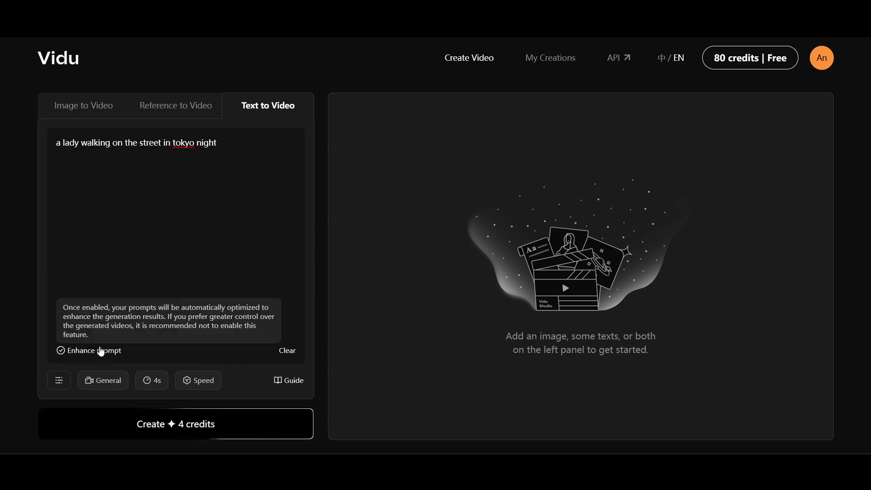
left_click(110, 426)
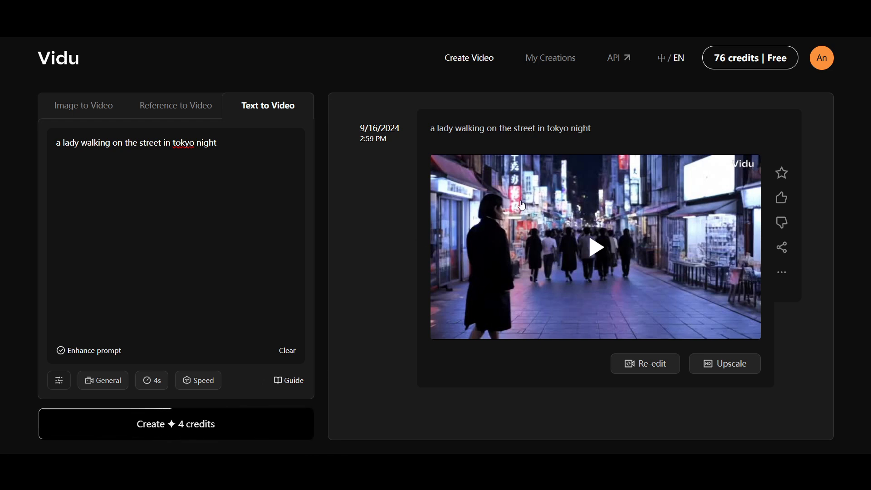
Step: Play the generated Tokyo street video, replay it in full screen, and return to the creation page
left_click(590, 259)
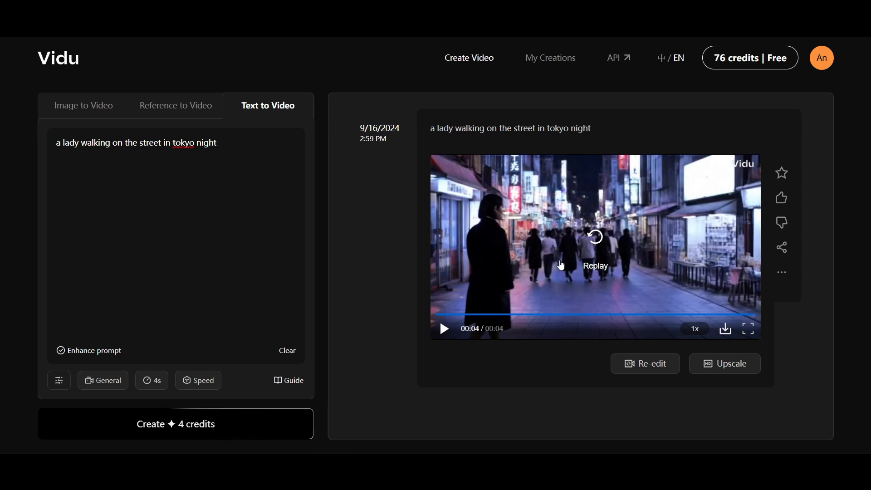
left_click(597, 246)
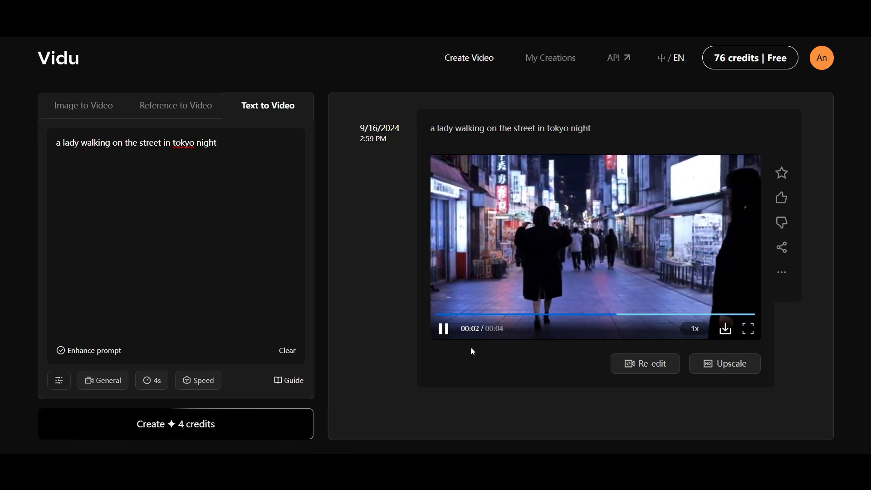
left_click(747, 329)
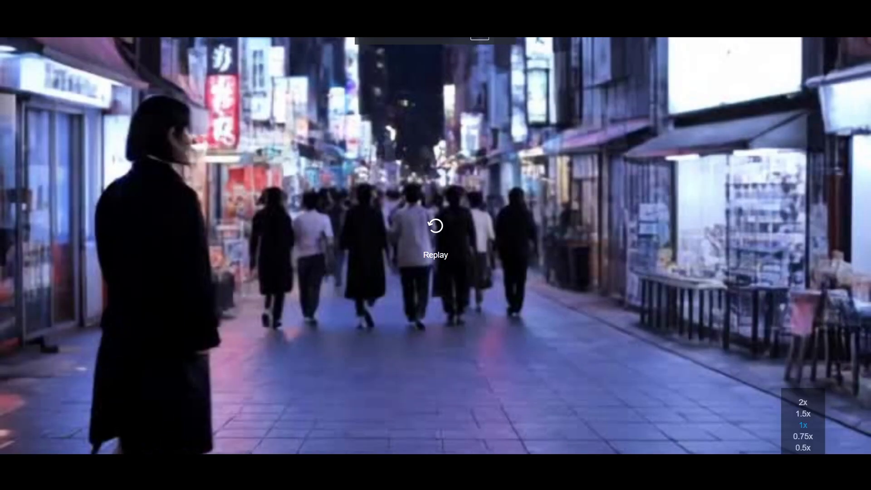
left_click(435, 226)
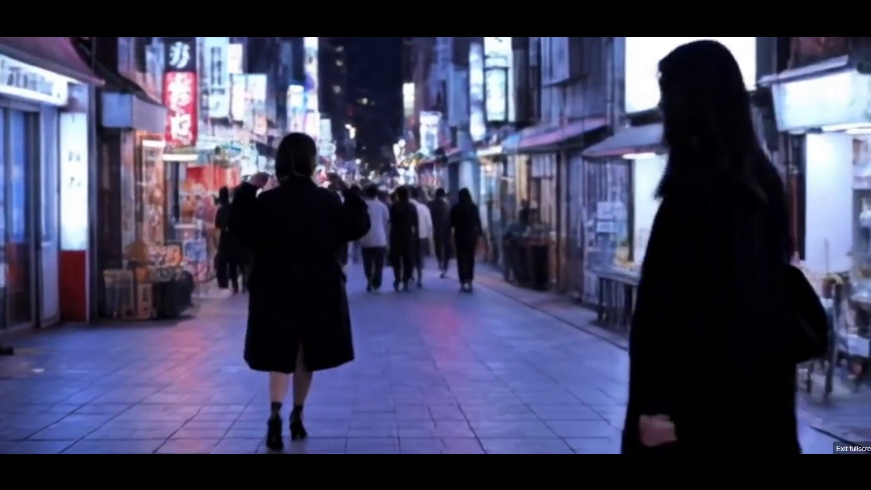
key("Escape")
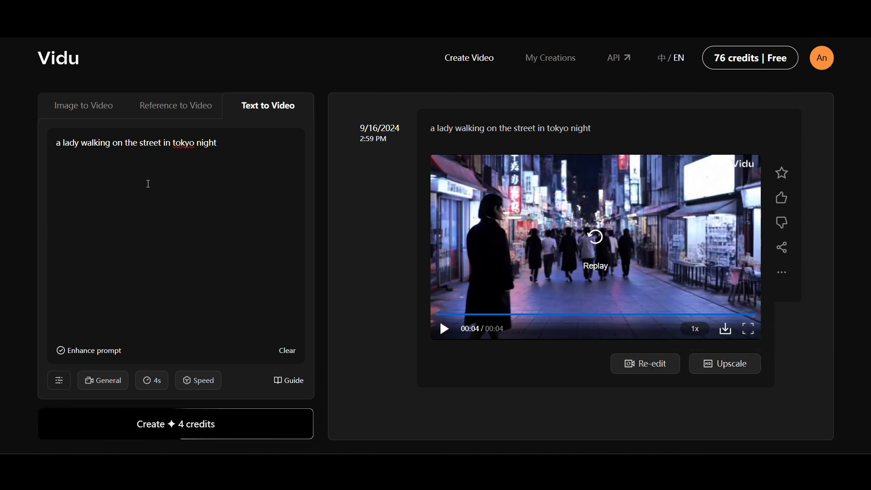
left_click(159, 383)
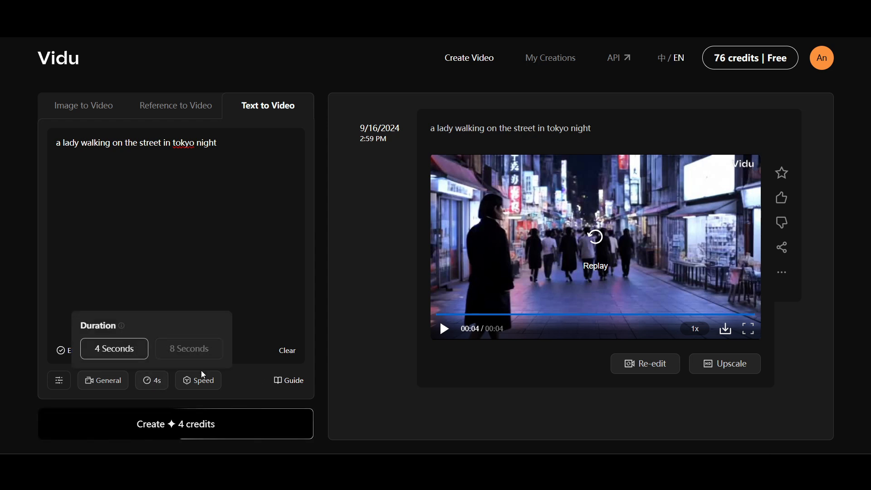
left_click(203, 383)
left_click(100, 383)
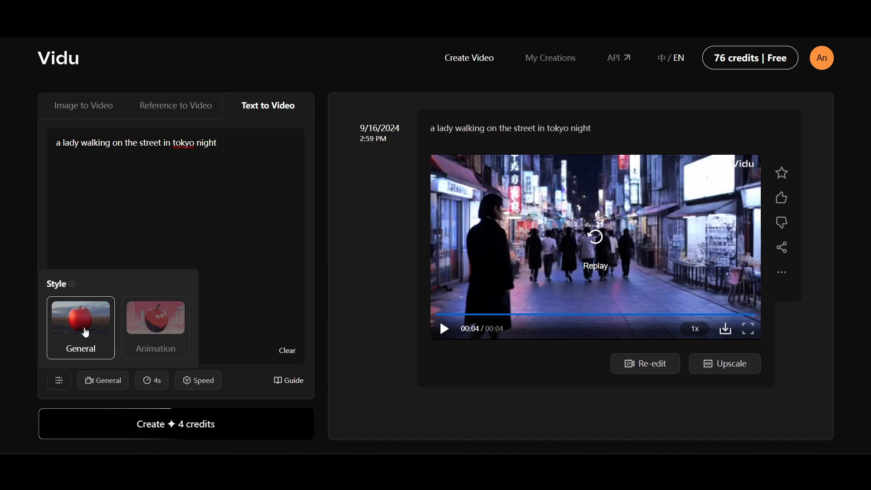
Step: Upscale the generated Tokyo street video for 4 credits
left_click(728, 364)
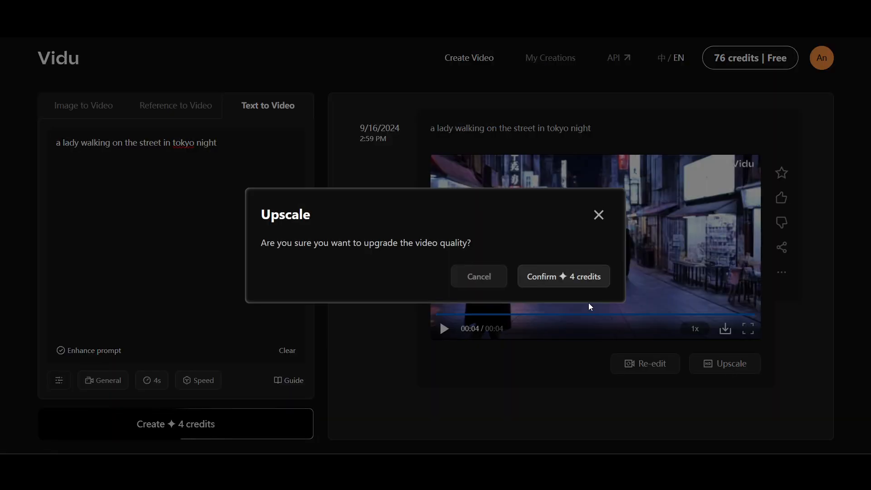
left_click(574, 276)
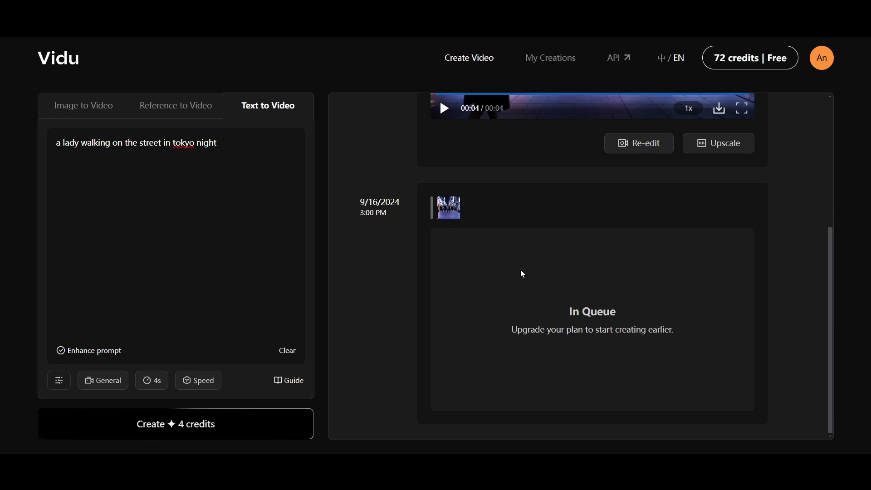
scroll(524, 249, "up", 3)
scroll(525, 360, "down", 3)
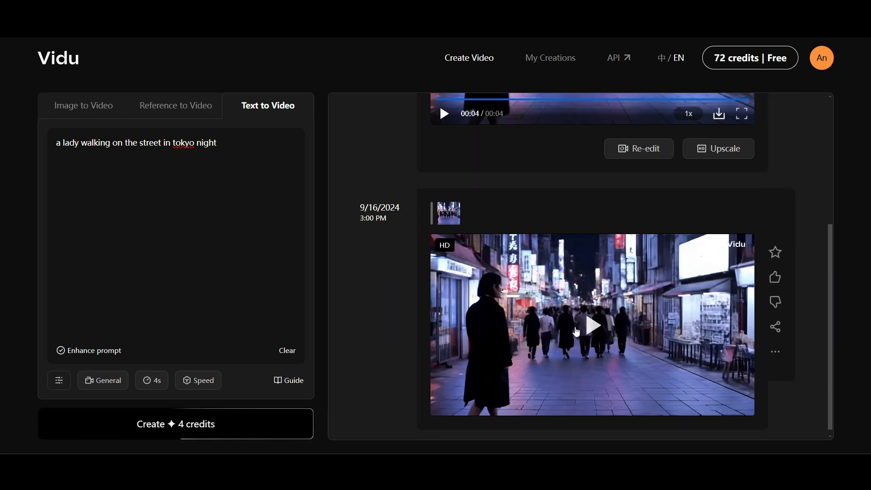
Step: Watch the upscaled Tokyo video in full screen and compare its quality with the original version
left_click(594, 327)
left_click(744, 408)
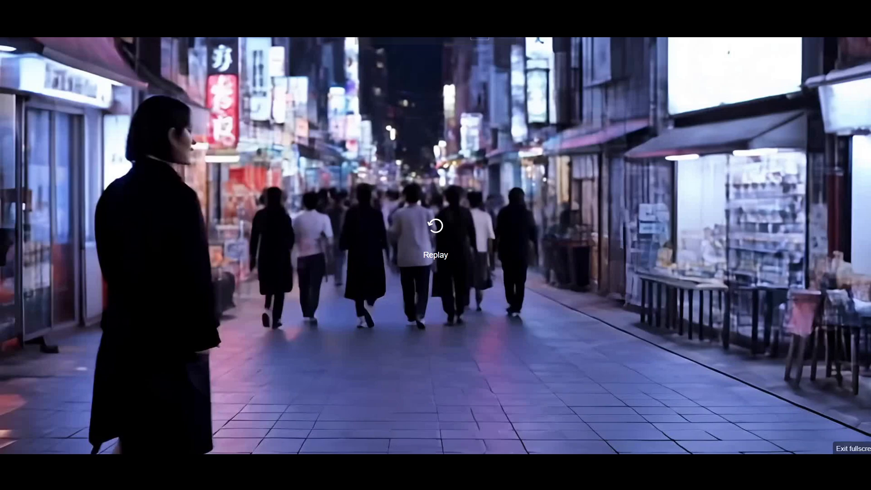
left_click(830, 439)
scroll(829, 438, "up", 5)
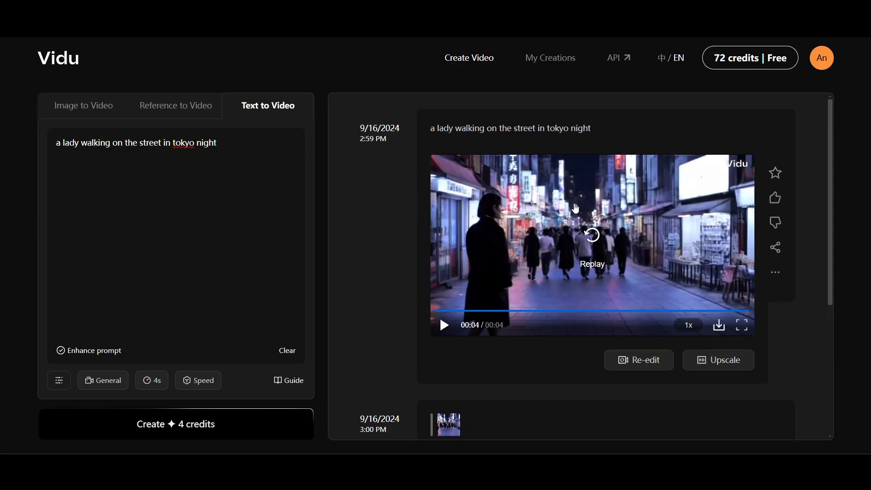
left_click(593, 248)
scroll(593, 248, "down", 5)
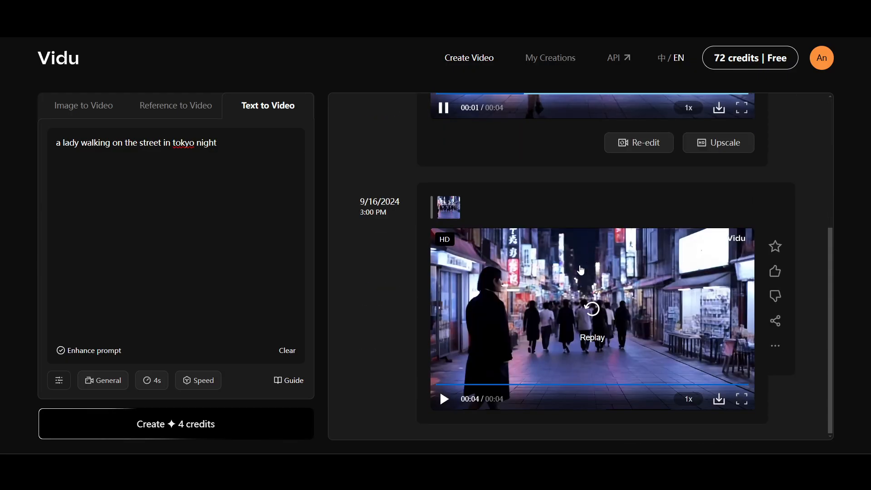
left_click(600, 314)
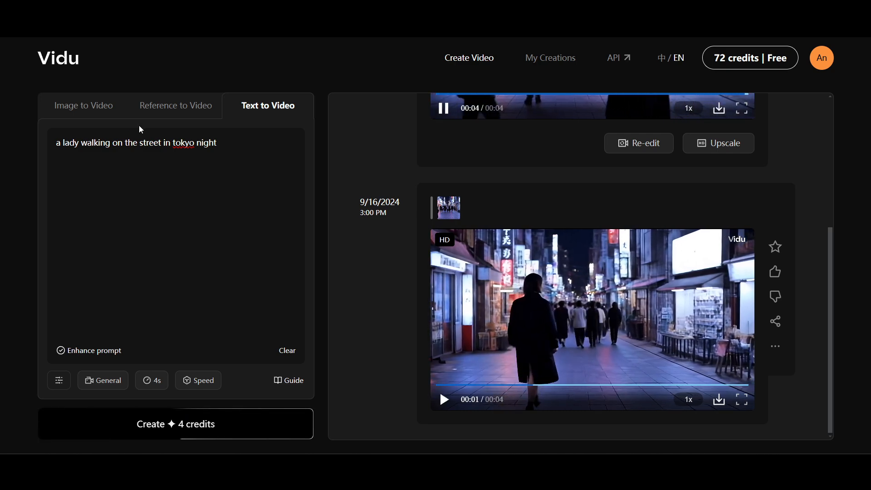
Step: Generate a Reference to Video clip from the white tiger image in Downloads with the prompt "white tiger walking on water"
left_click(168, 109)
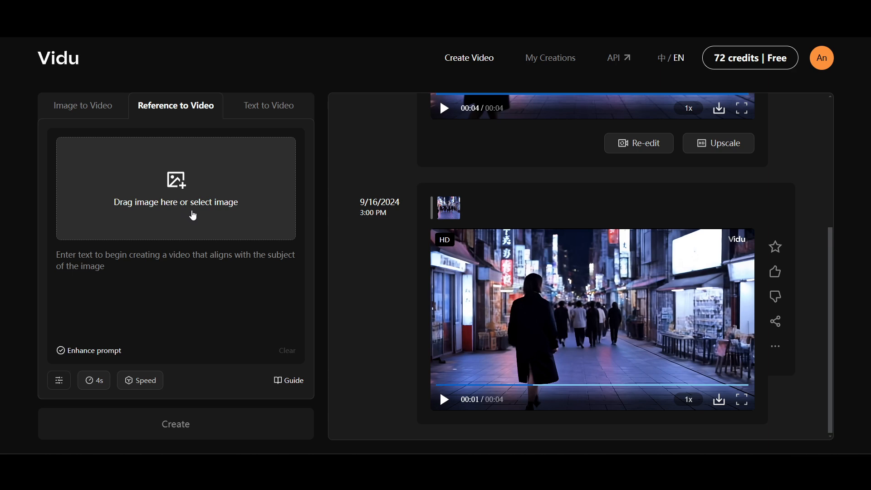
left_click(194, 216)
left_click(238, 141)
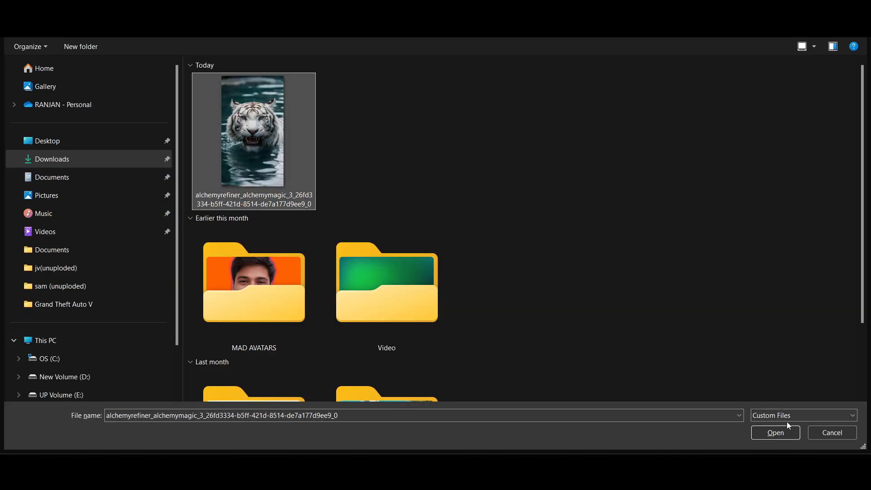
left_click(796, 436)
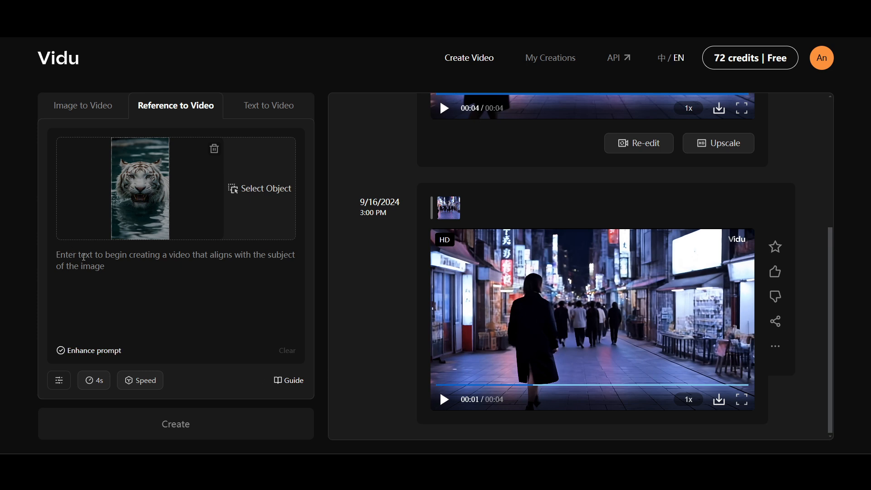
type("white tiger walking on water")
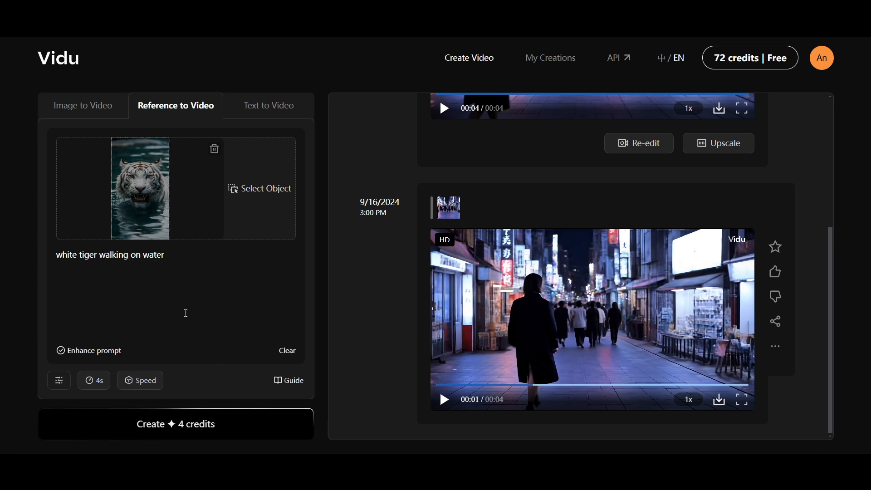
left_click(141, 427)
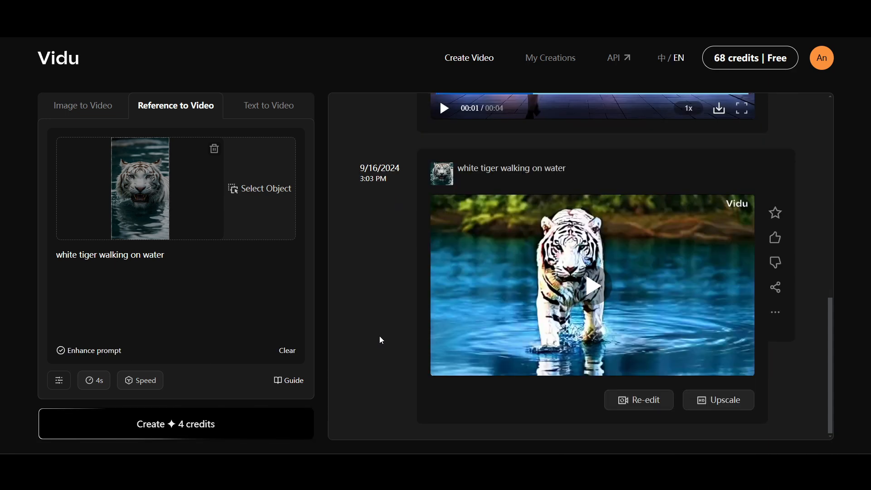
Step: Upscale the generated white tiger video and watch the HD version in full screen
left_click(587, 293)
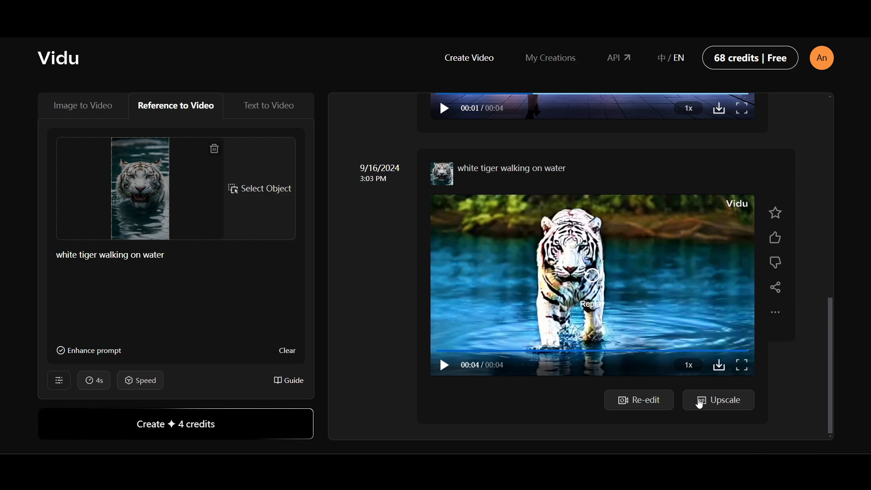
left_click(700, 403)
left_click(563, 281)
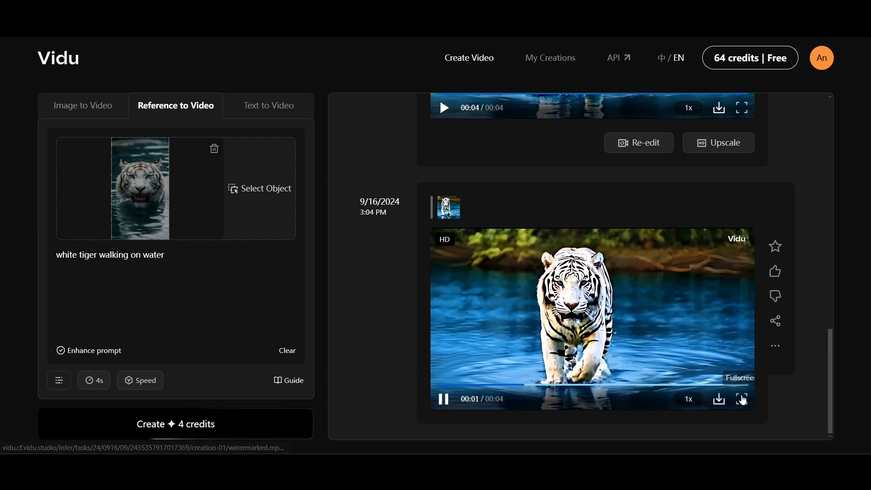
left_click(743, 400)
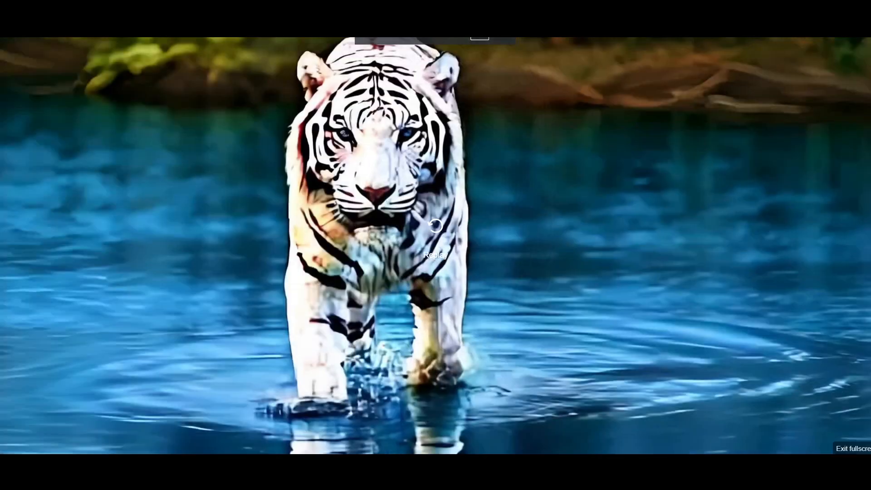
left_click(857, 472)
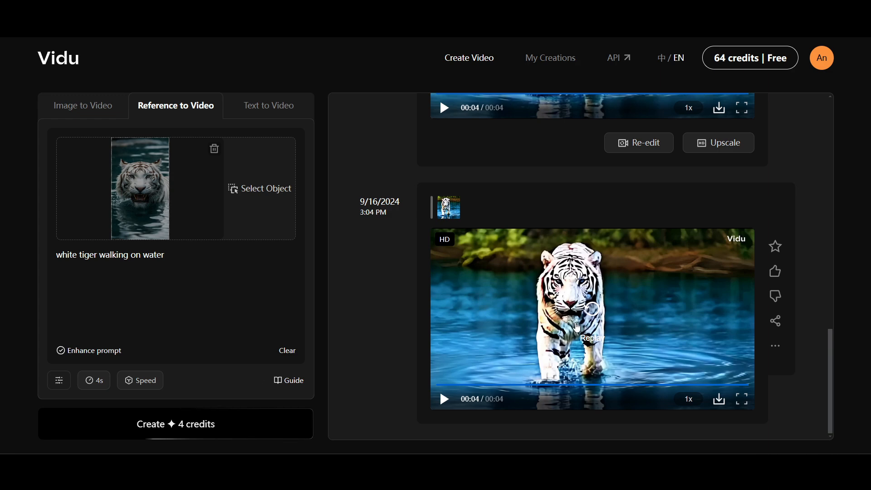
Step: Generate an Image to Video clip from the same white tiger image without any text prompt
left_click(78, 109)
left_click(176, 200)
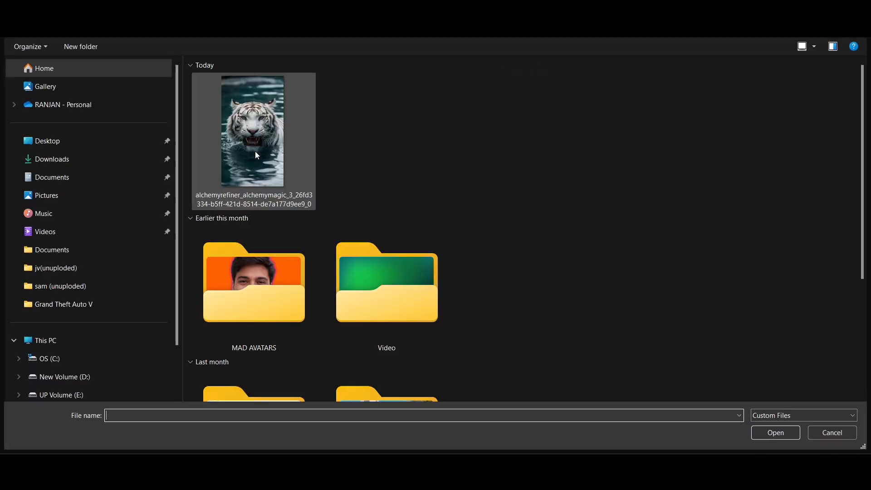
left_click(255, 151)
left_click(777, 432)
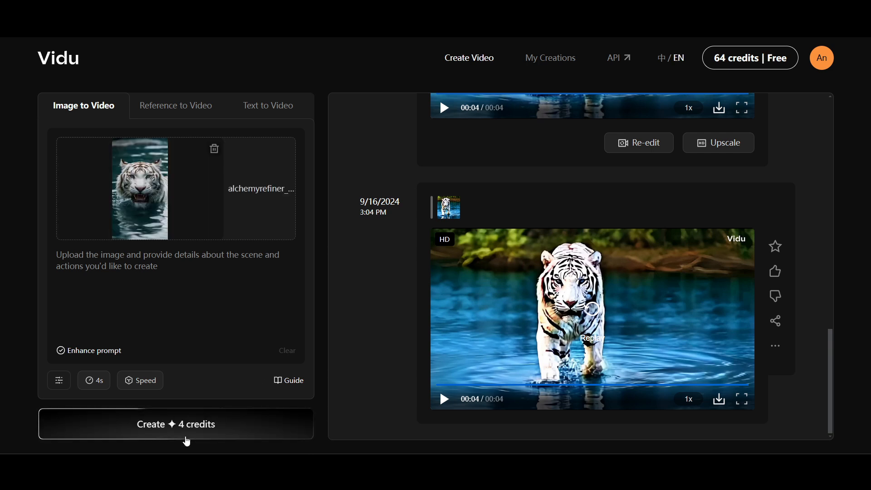
left_click(187, 437)
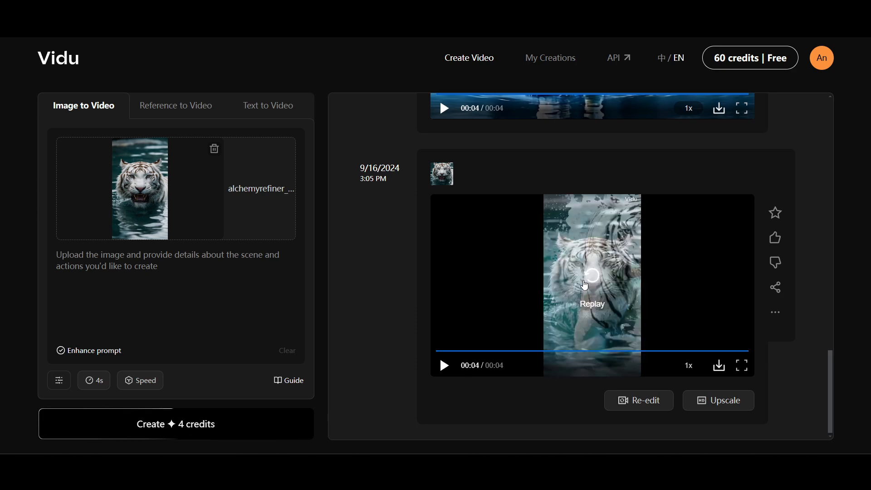
Step: Replay the tiger clip generated from the image and review the motion
left_click(444, 325)
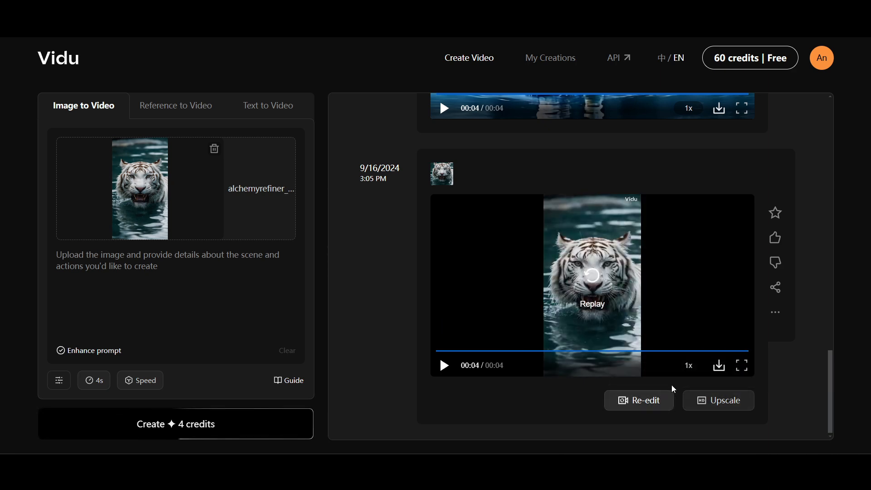
scroll(659, 313, "up", 1)
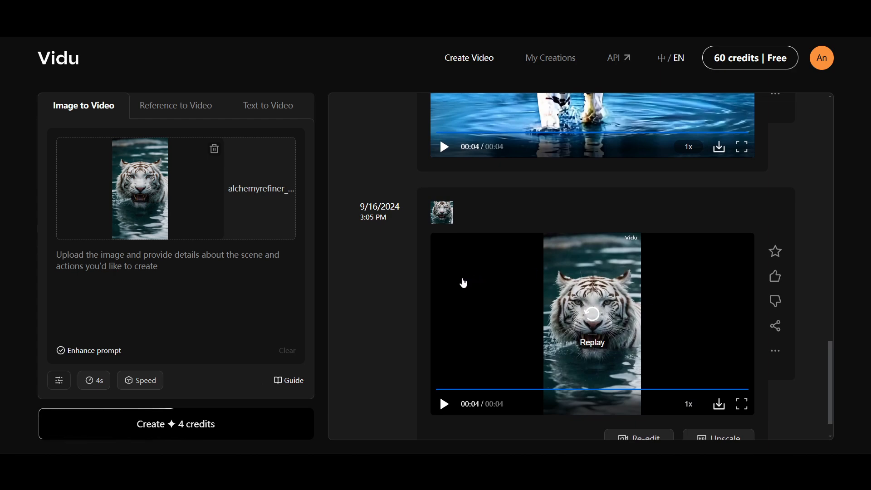
Step: Generate a Text to Video clip in the Animation style from the existing prompt "a lady walking on the street in tokyo night"
scroll(458, 286, "down", 1)
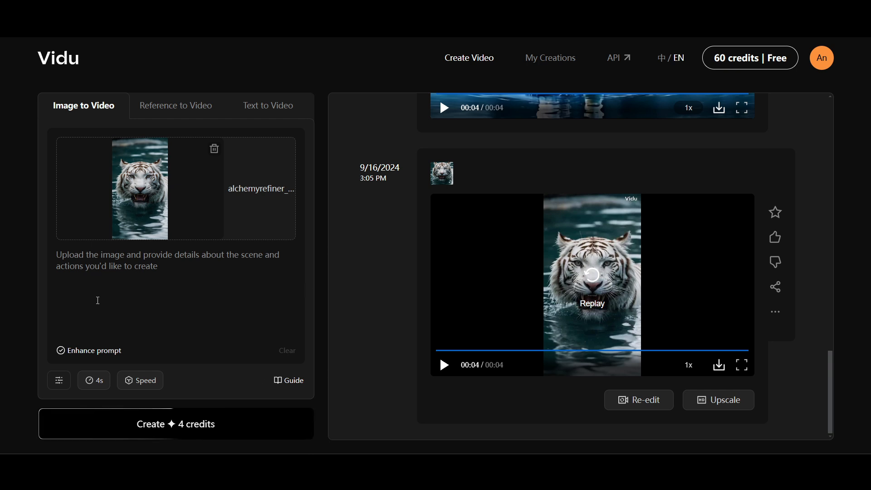
left_click(63, 388)
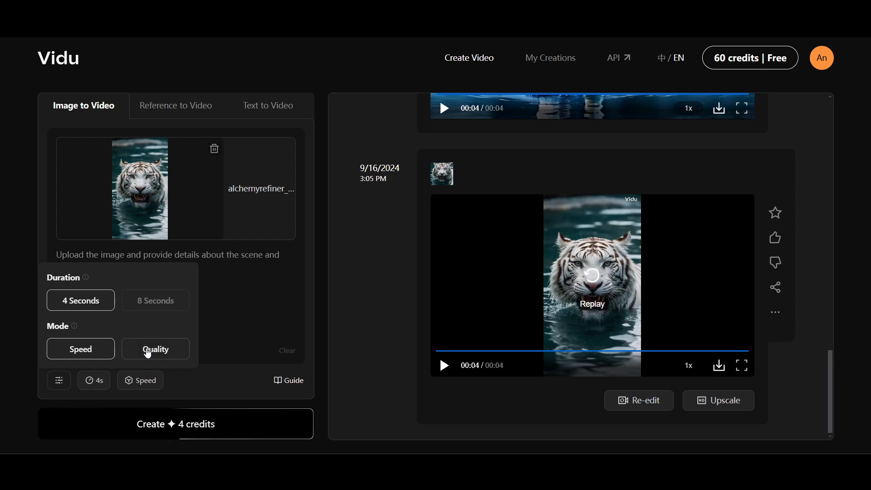
left_click(265, 115)
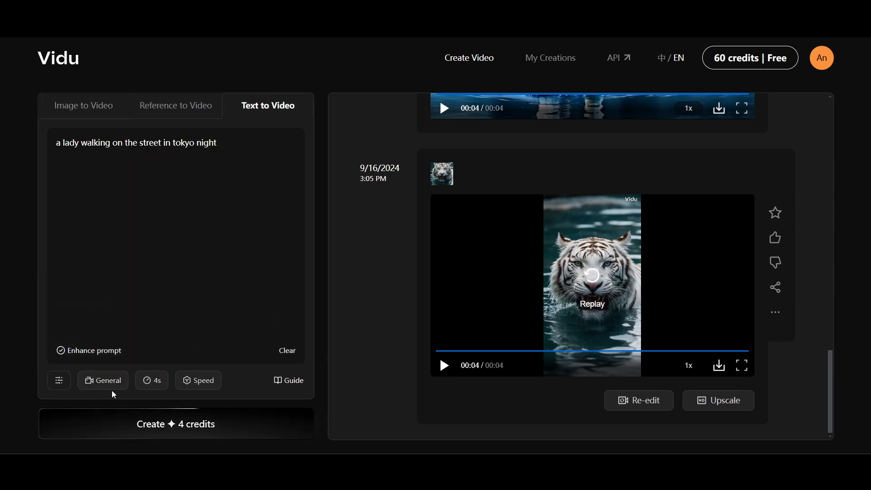
mouse_move(114, 385)
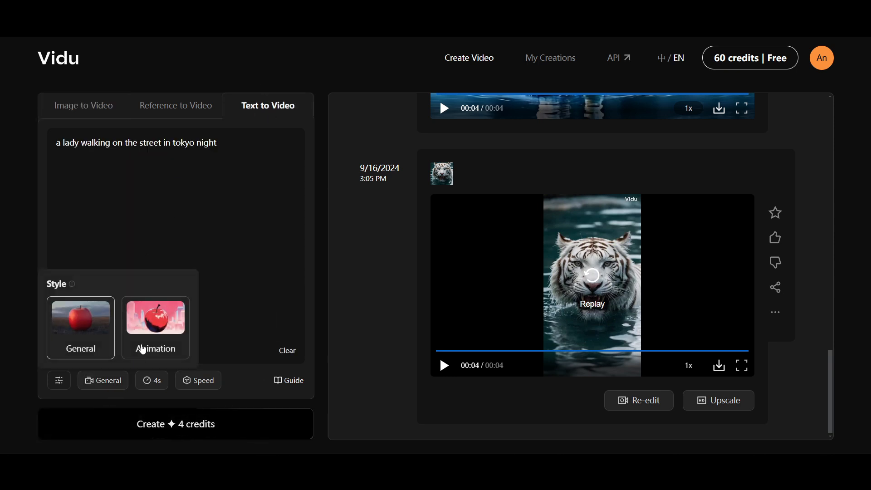
left_click(147, 345)
left_click(209, 273)
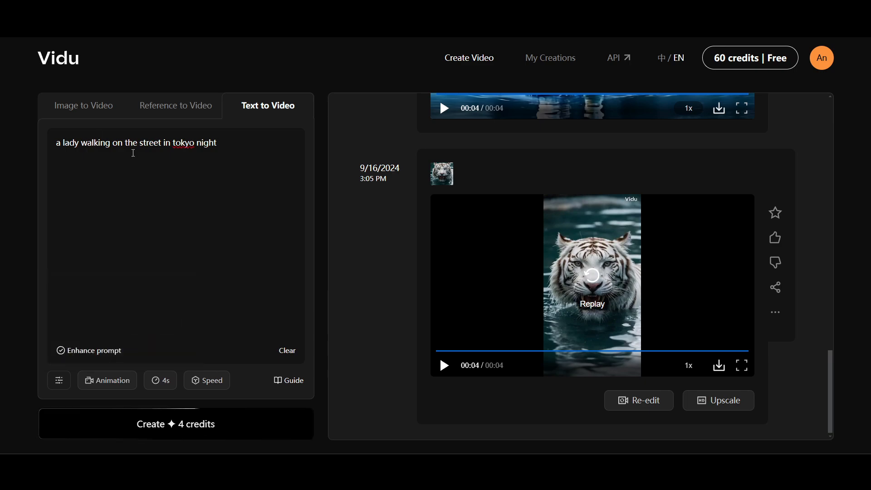
scroll(648, 236, "up", 15)
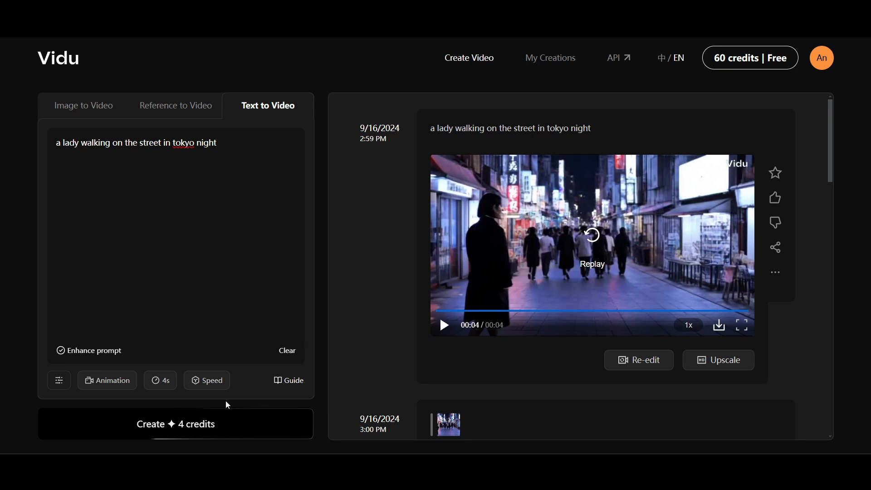
left_click(184, 424)
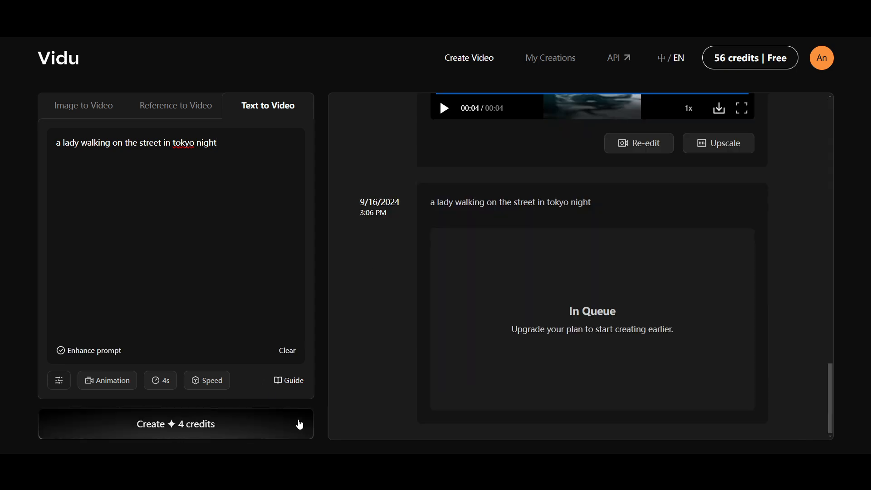
Step: Play the newly generated animation-style Tokyo clip and watch it in full screen
left_click(594, 324)
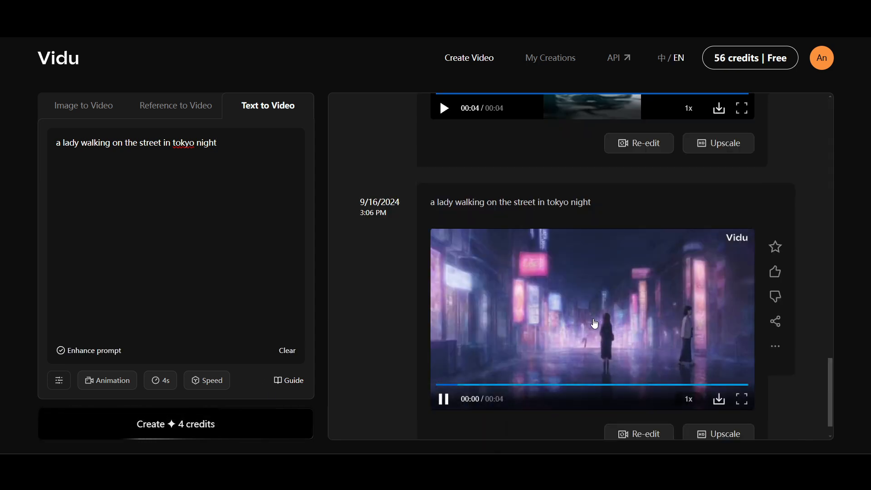
scroll(648, 350, "down", 2)
left_click(742, 366)
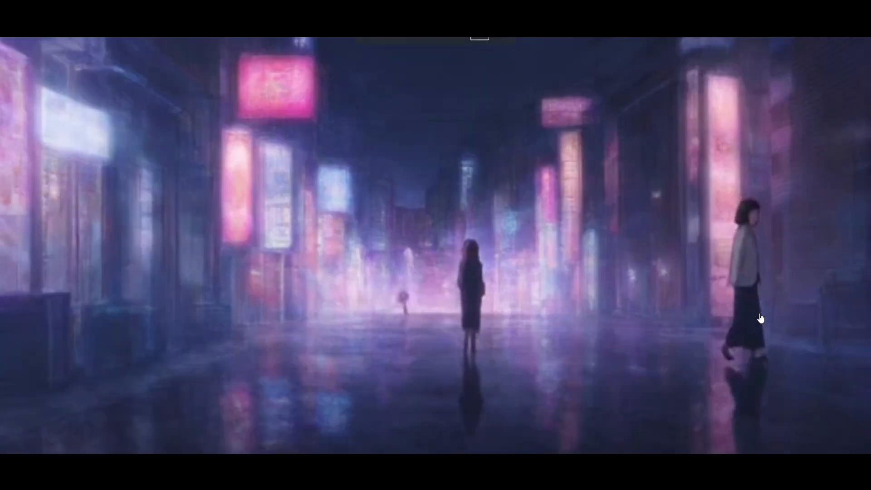
left_click(852, 448)
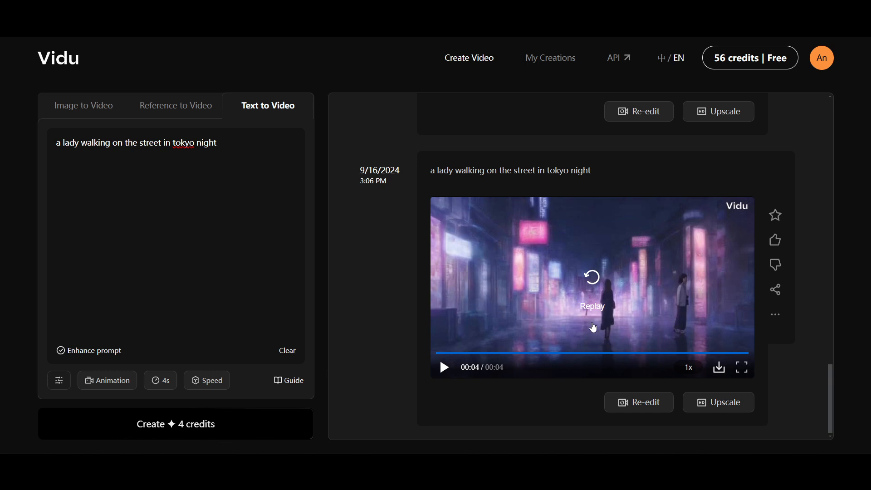
Step: Upscale the animation-style Tokyo clip and watch the HD version in full screen
left_click(740, 410)
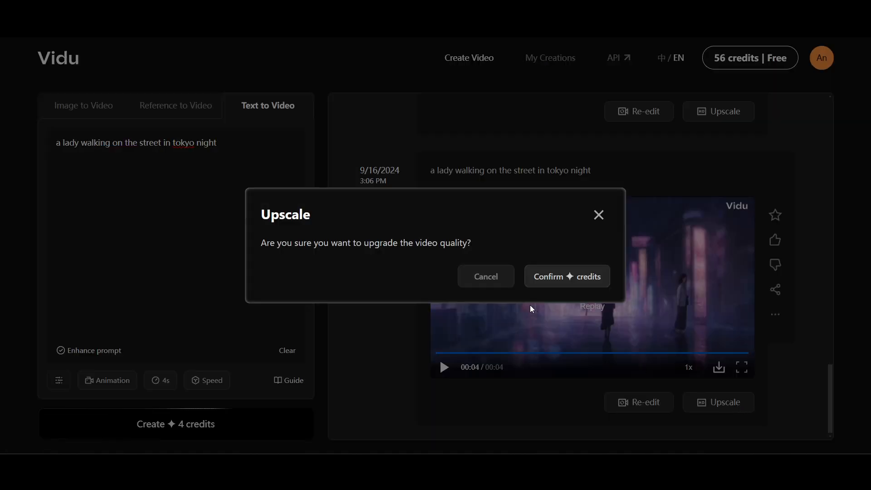
left_click(562, 284)
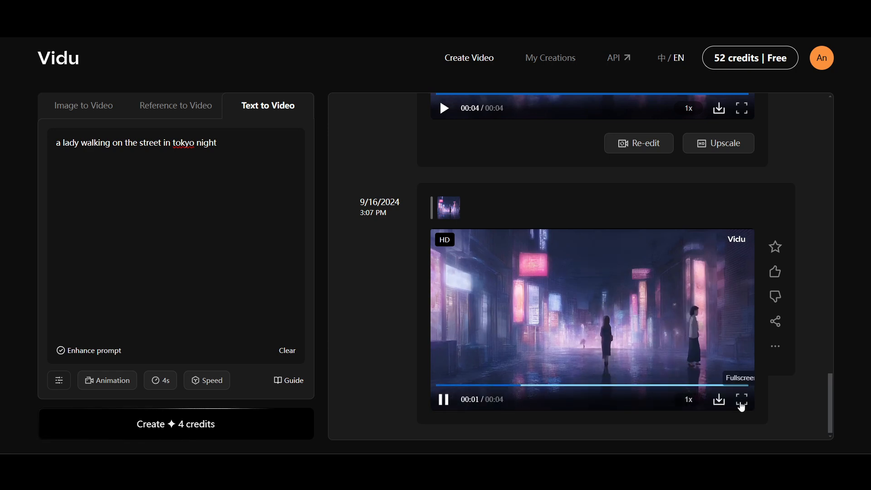
left_click(743, 400)
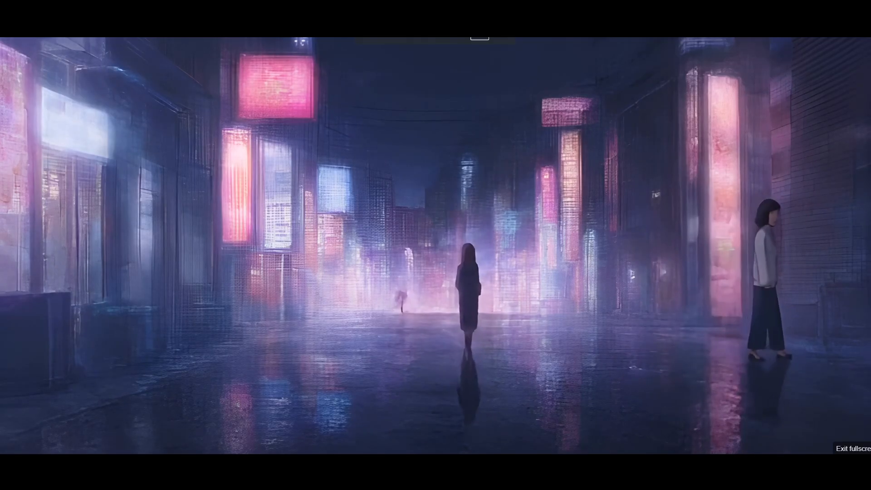
key("Escape")
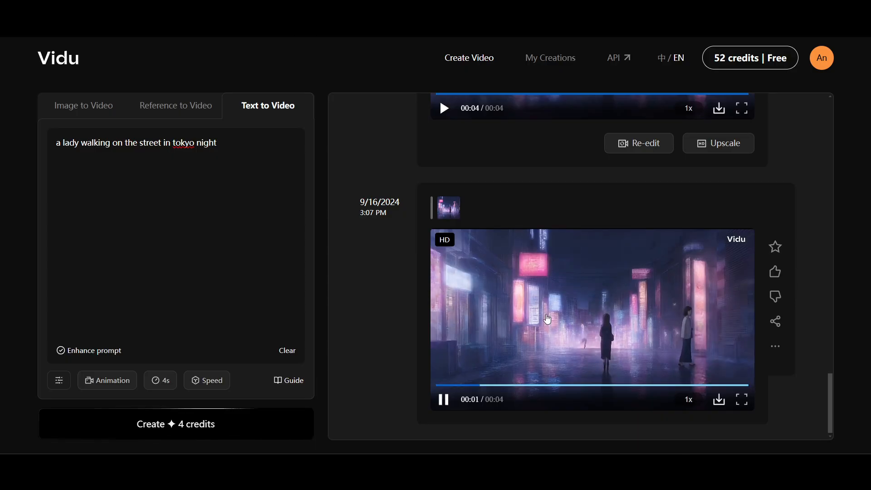
Step: Review all the generated clips in the creation history, from the newest back to the first Tokyo street video
scroll(548, 319, "up", 3)
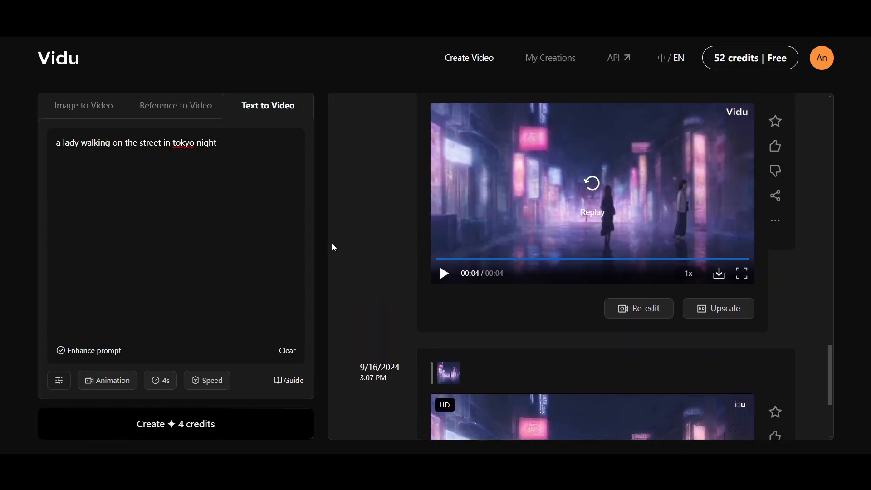
scroll(333, 247, "up", 4)
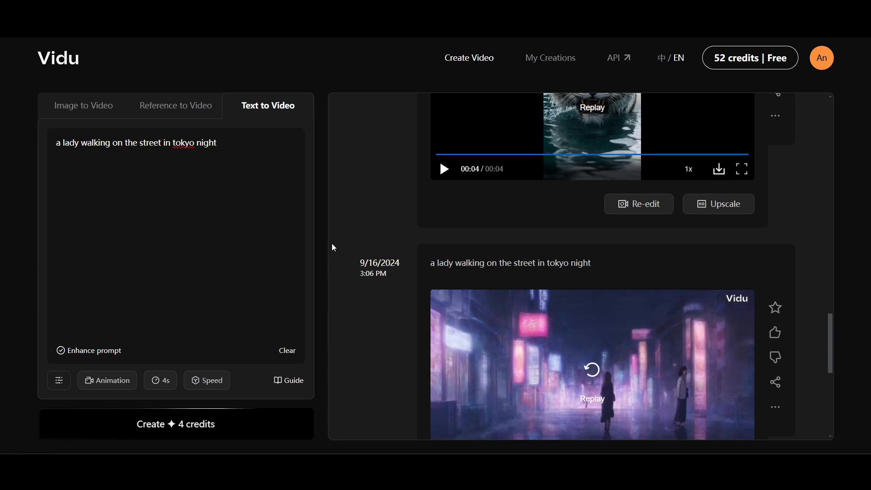
scroll(333, 247, "up", 5)
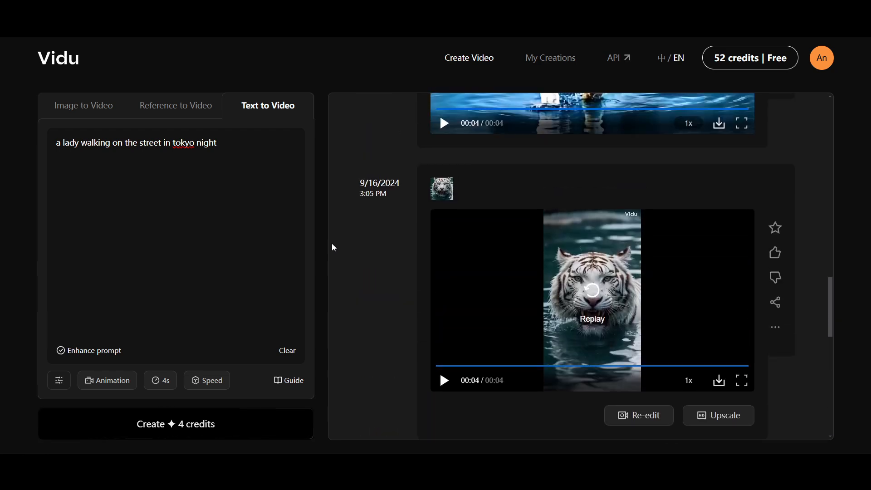
scroll(334, 248, "up", 10)
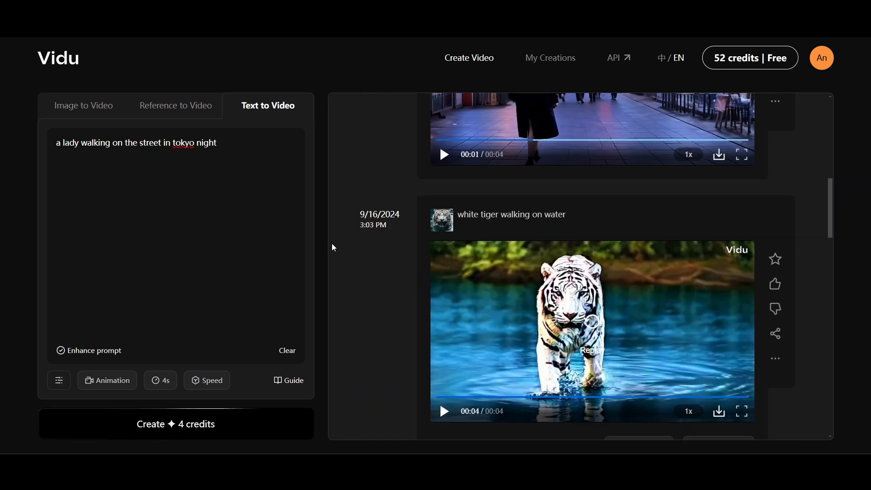
scroll(333, 247, "up", 1)
scroll(334, 247, "up", 6)
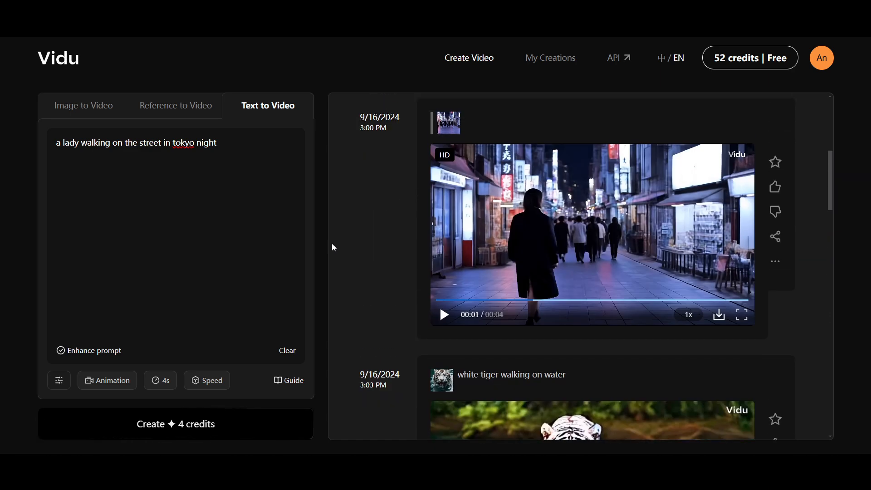
scroll(332, 245, "up", 5)
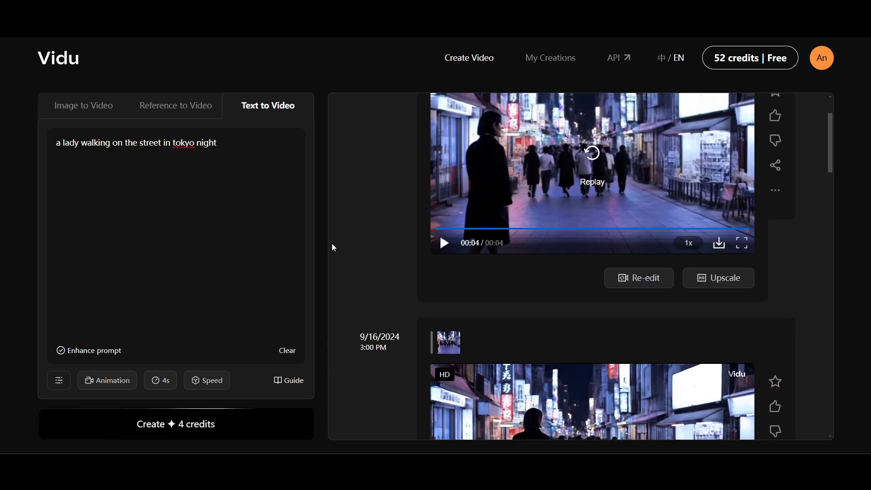
scroll(333, 246, "up", 4)
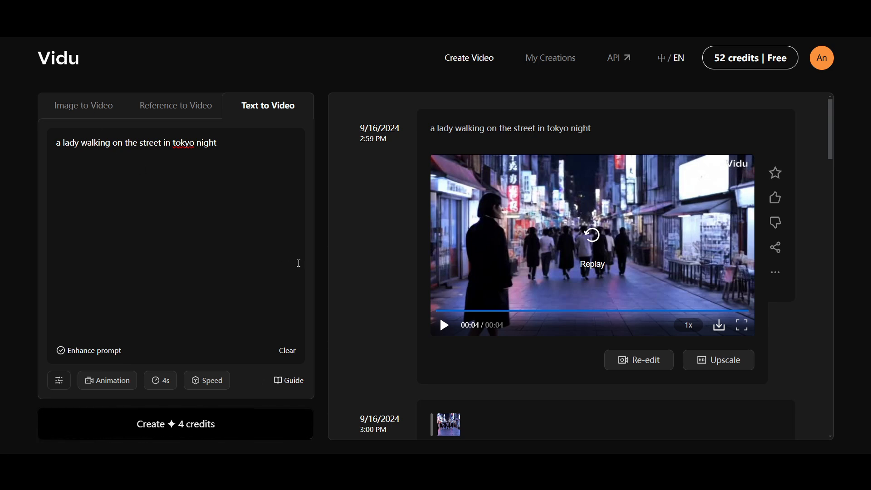
scroll(361, 295, "down", 1)
scroll(361, 295, "up", 1)
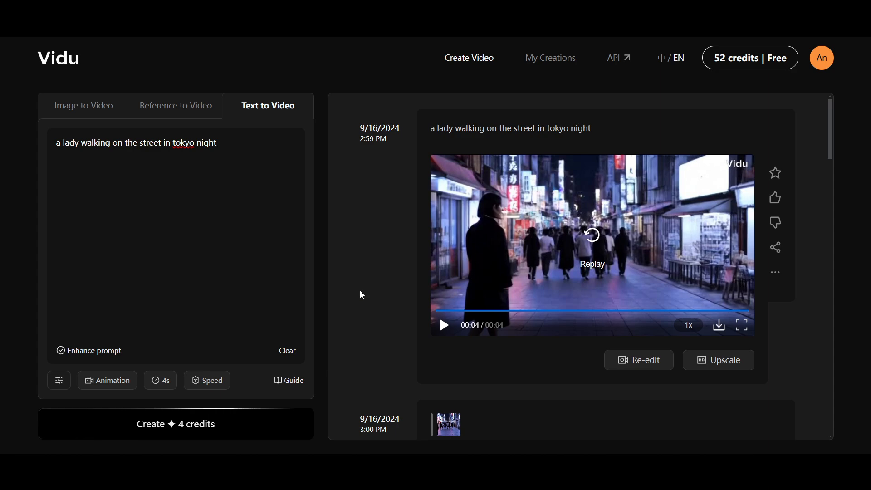